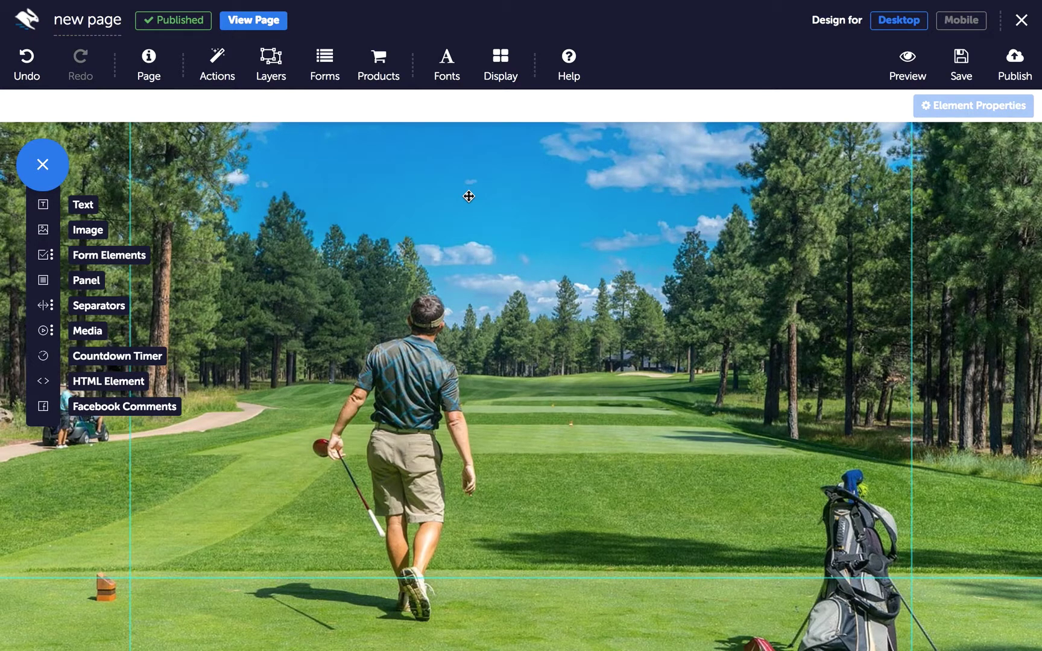
Choose GoToWebinar under the form's Autoresponders > Webinars integrations.
click(331, 82)
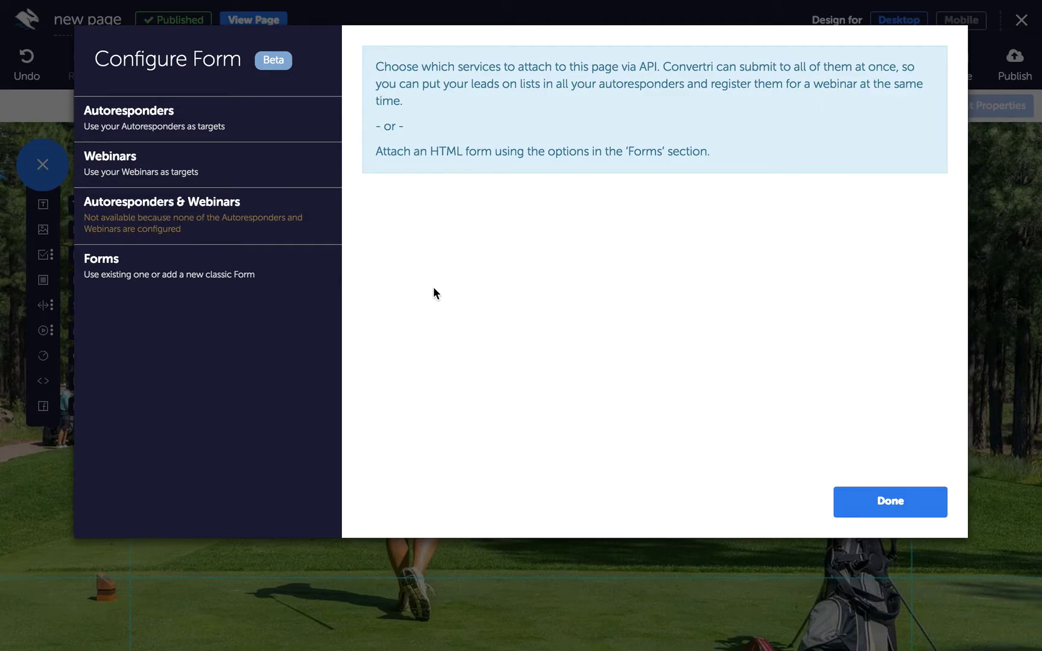
click(258, 129)
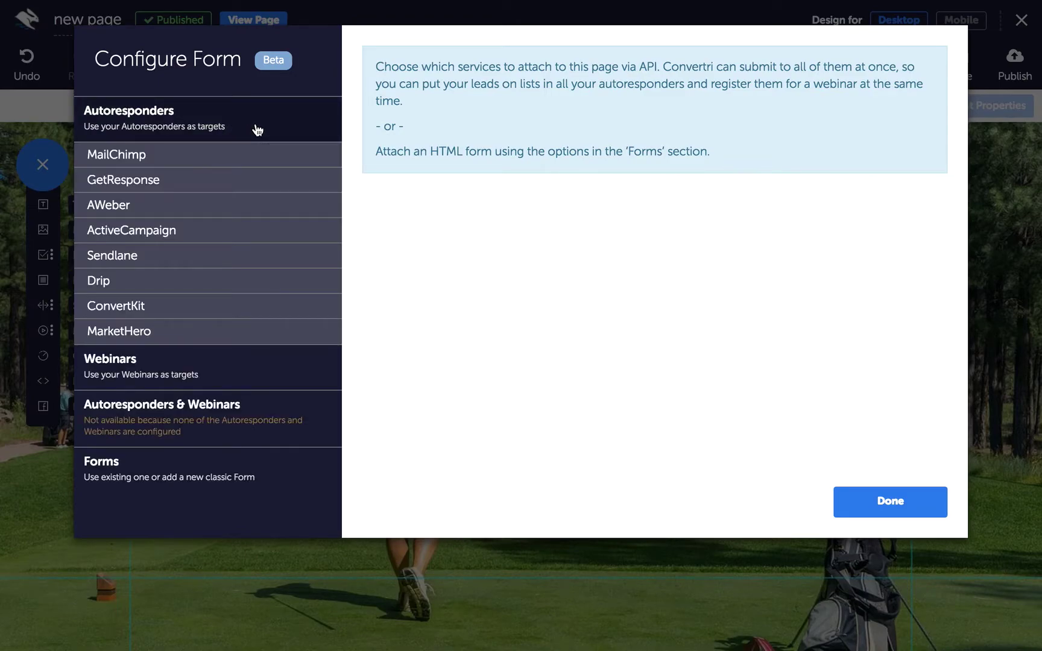
click(270, 362)
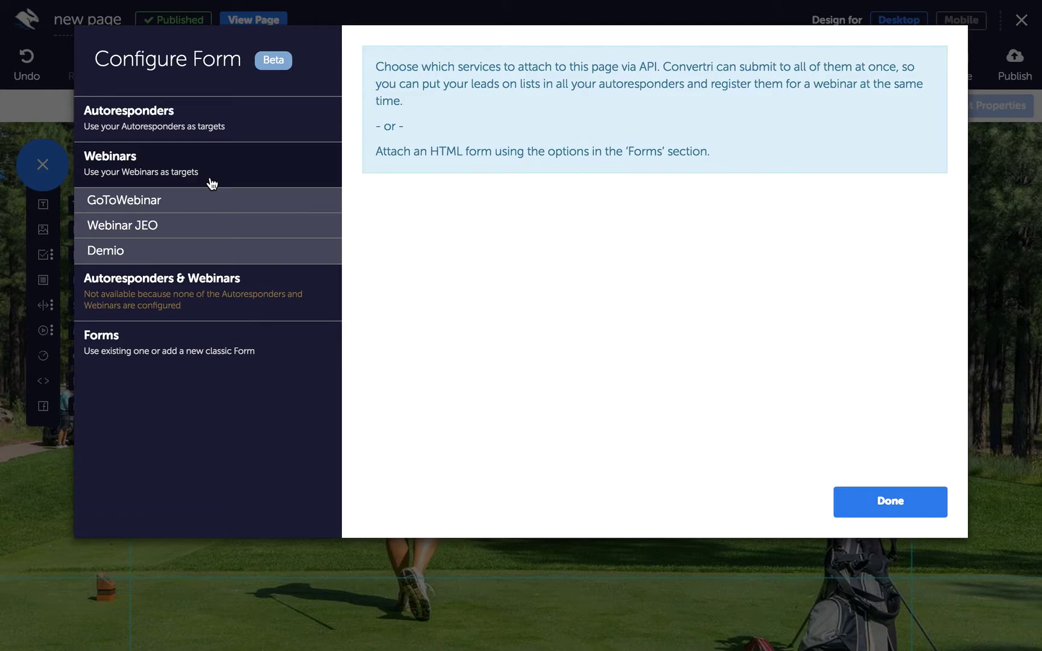
click(207, 206)
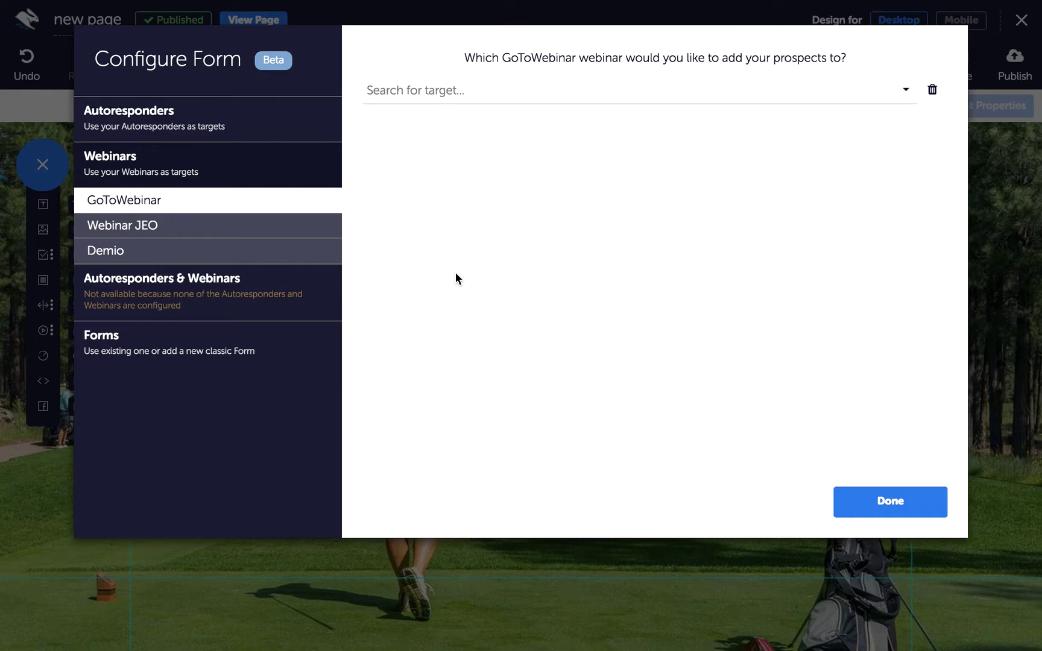
Set Sample Webinar as the GoToWebinar target for the form's prospects.
click(505, 90)
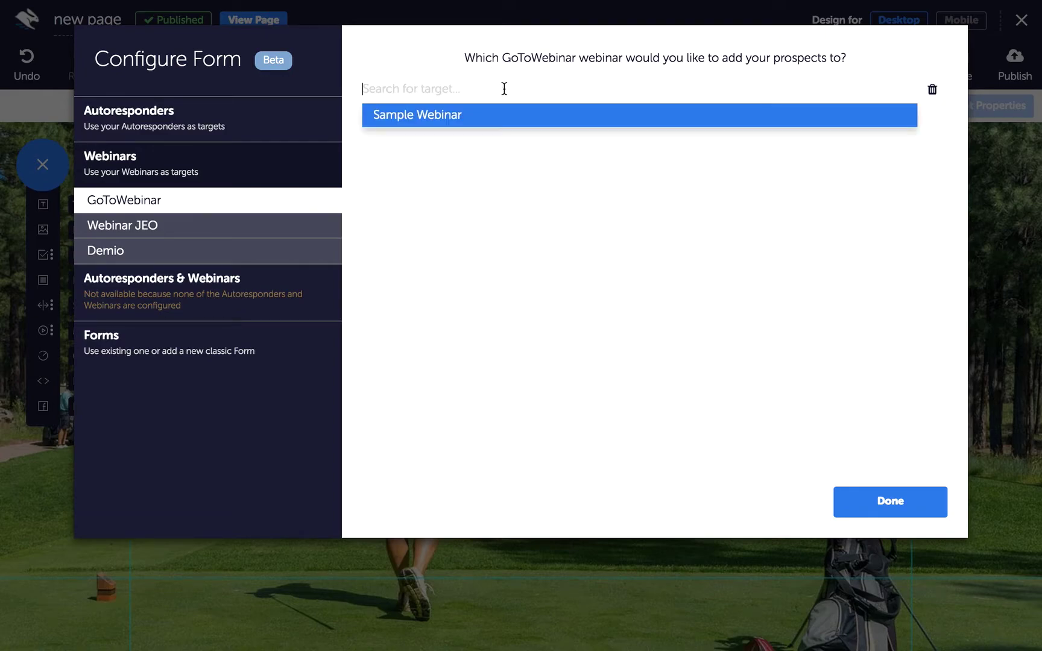
click(501, 119)
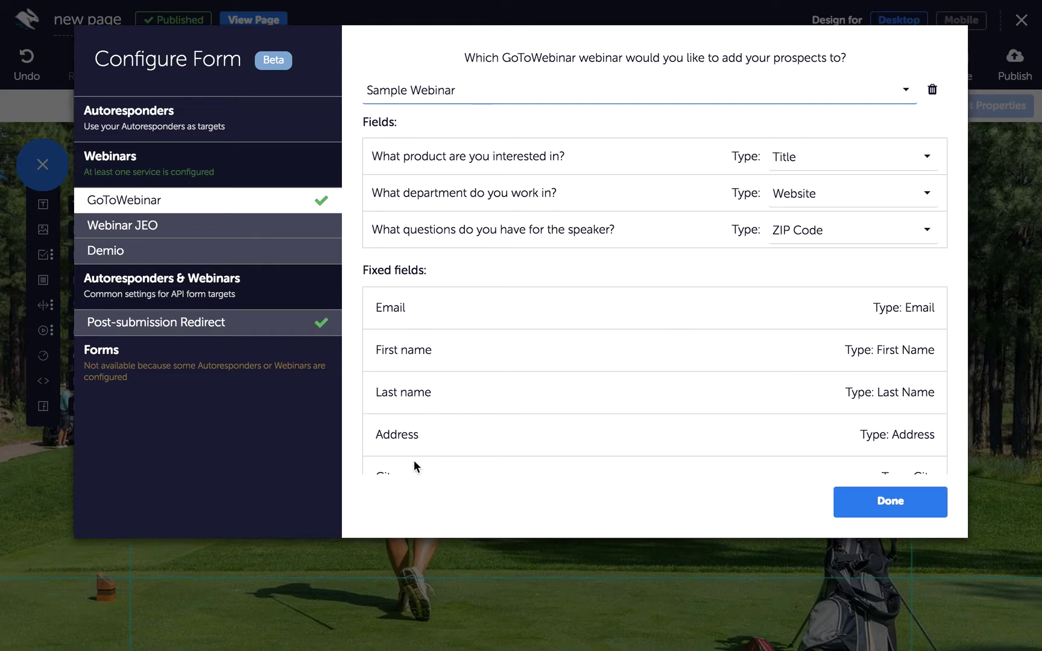
click(275, 329)
triple_click(407, 89)
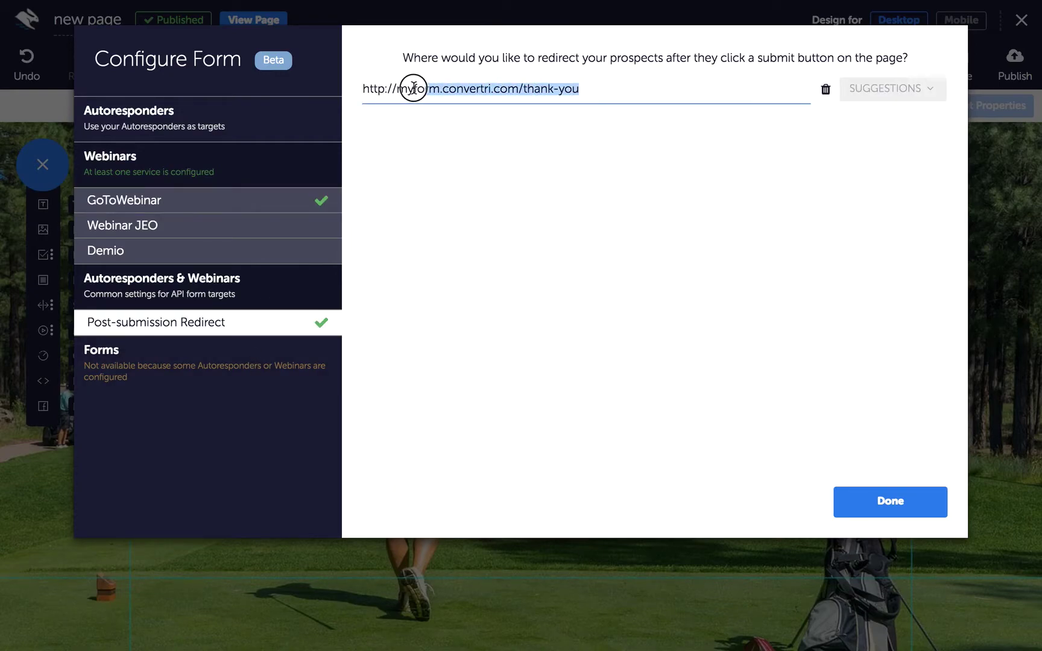
click(578, 88)
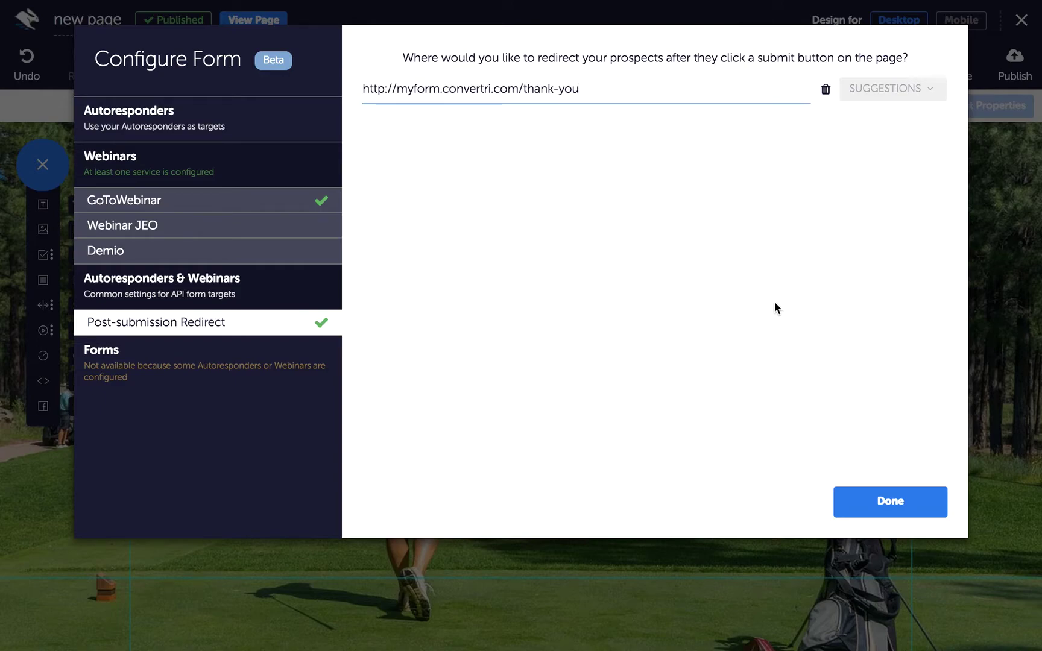
click(847, 500)
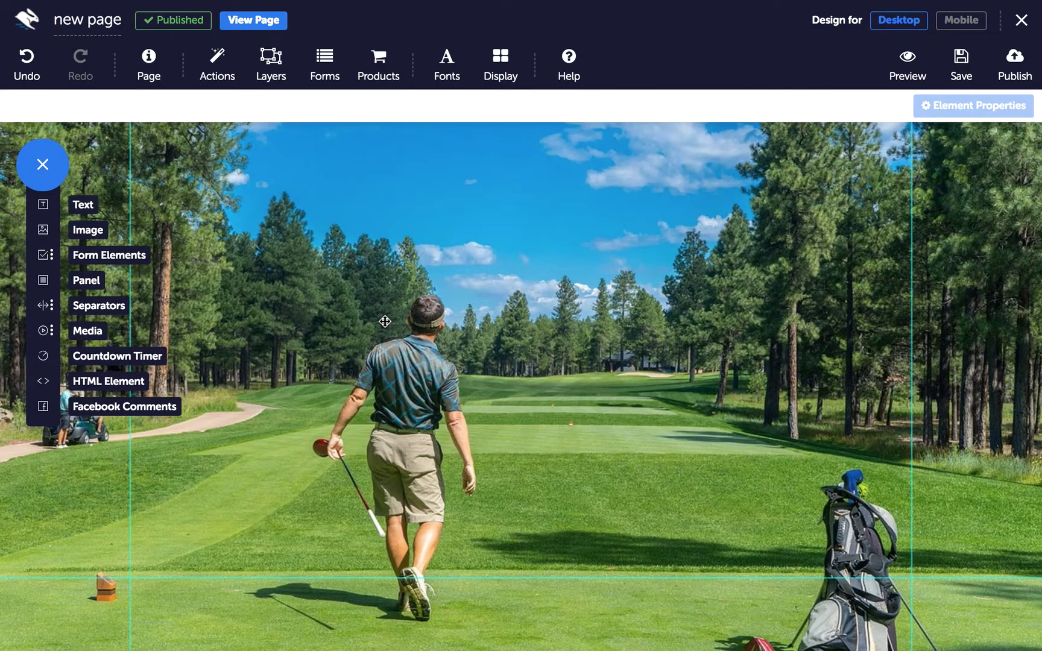
click(324, 79)
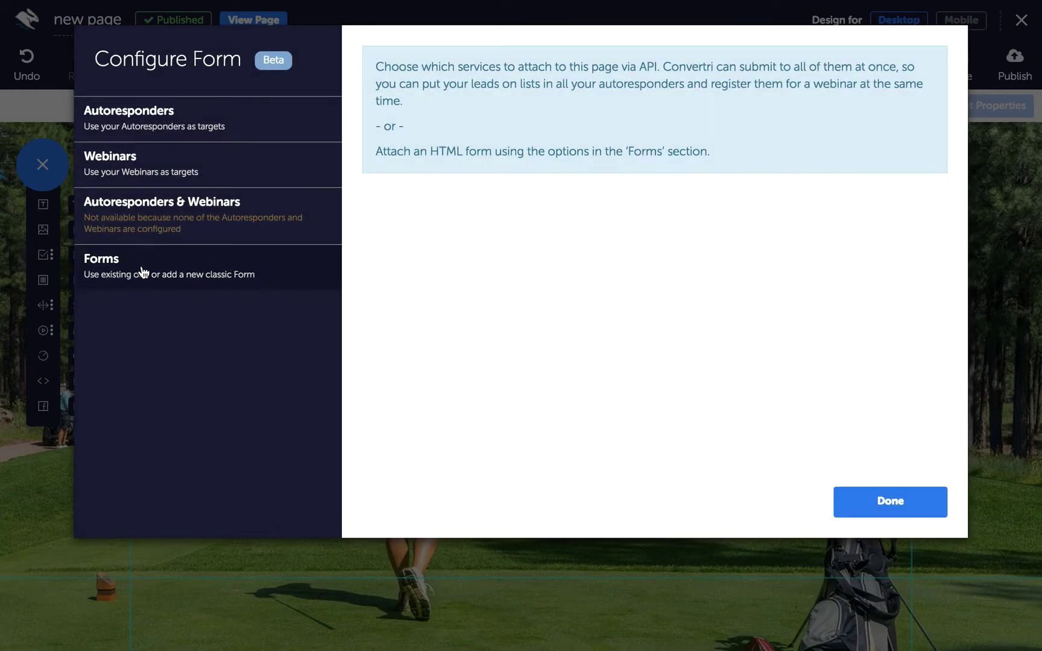
Create a classic form from HTML code named 'My HTML Form' using the pasted Drip markup.
click(142, 271)
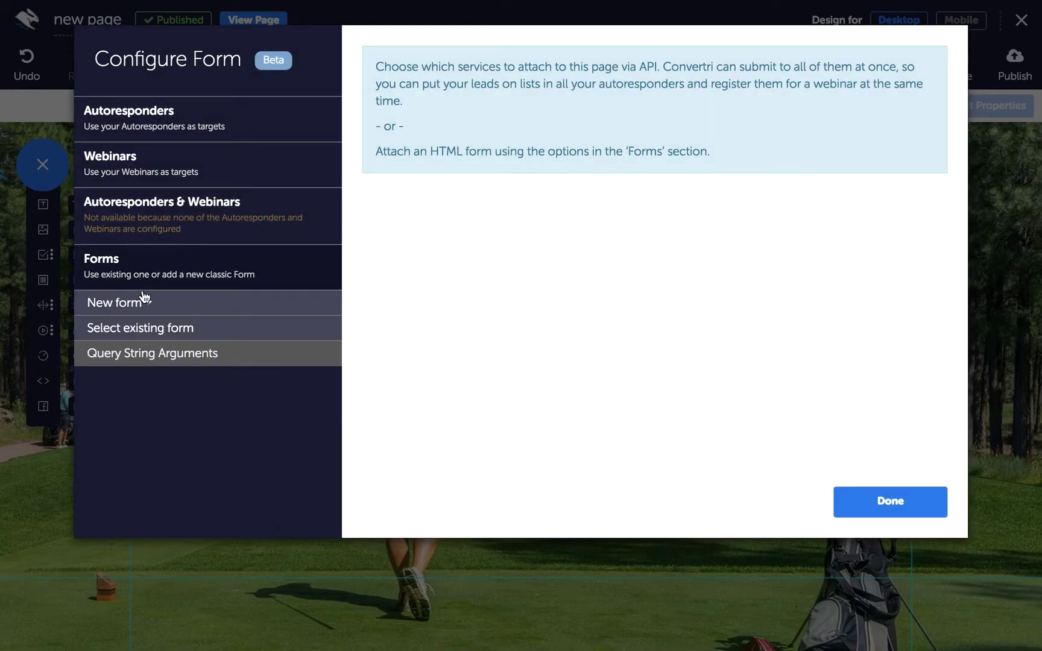
click(143, 298)
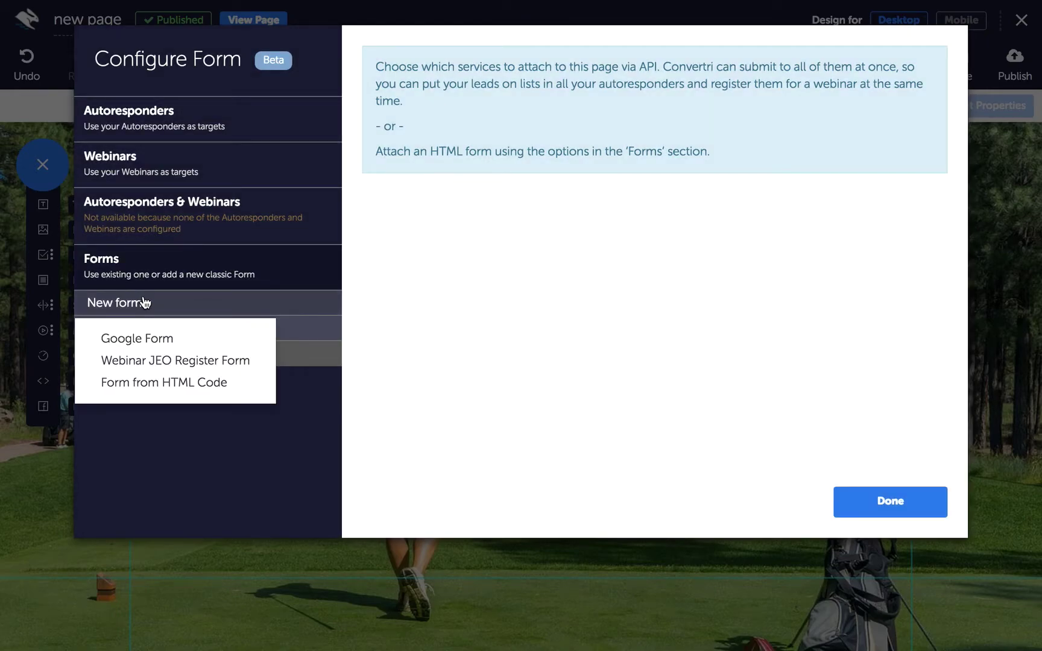
click(156, 391)
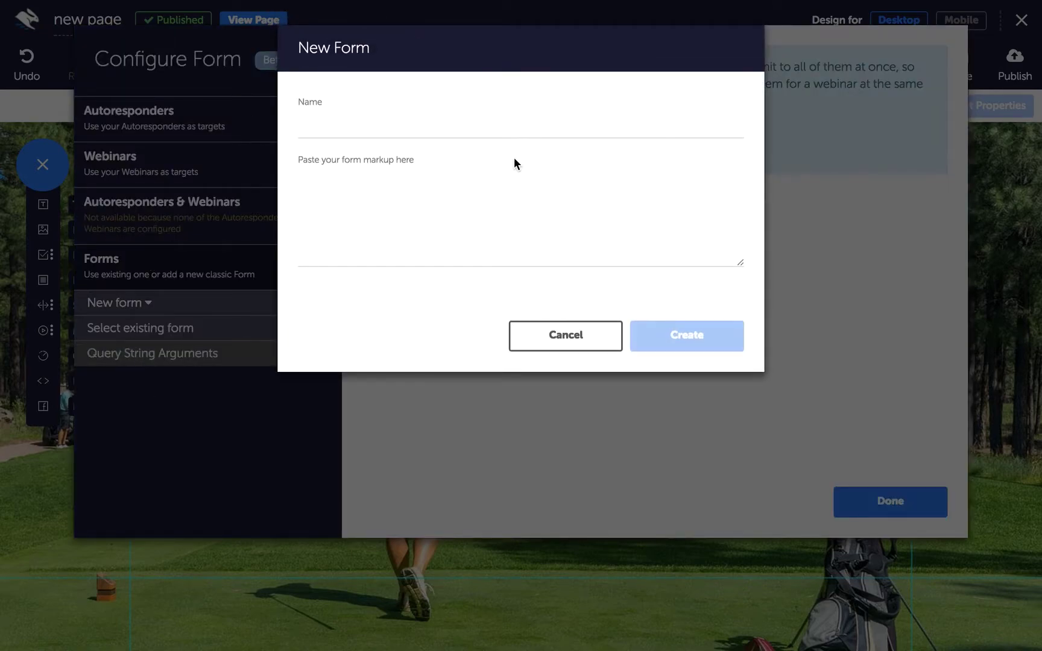
click(490, 125)
text(M)
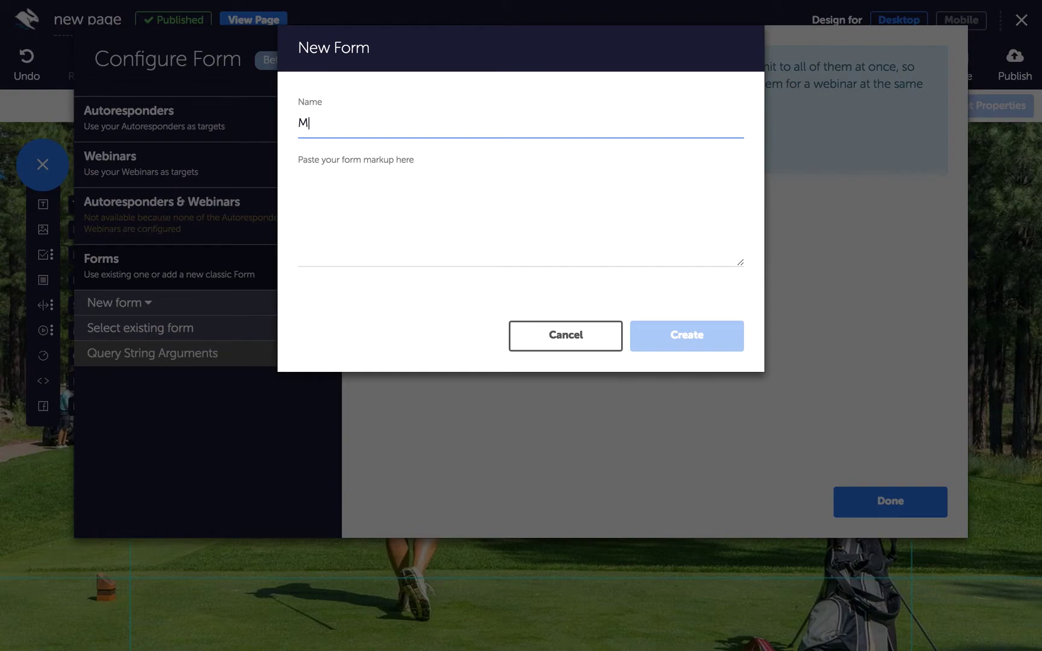
text(y HTML Form)
click(514, 172)
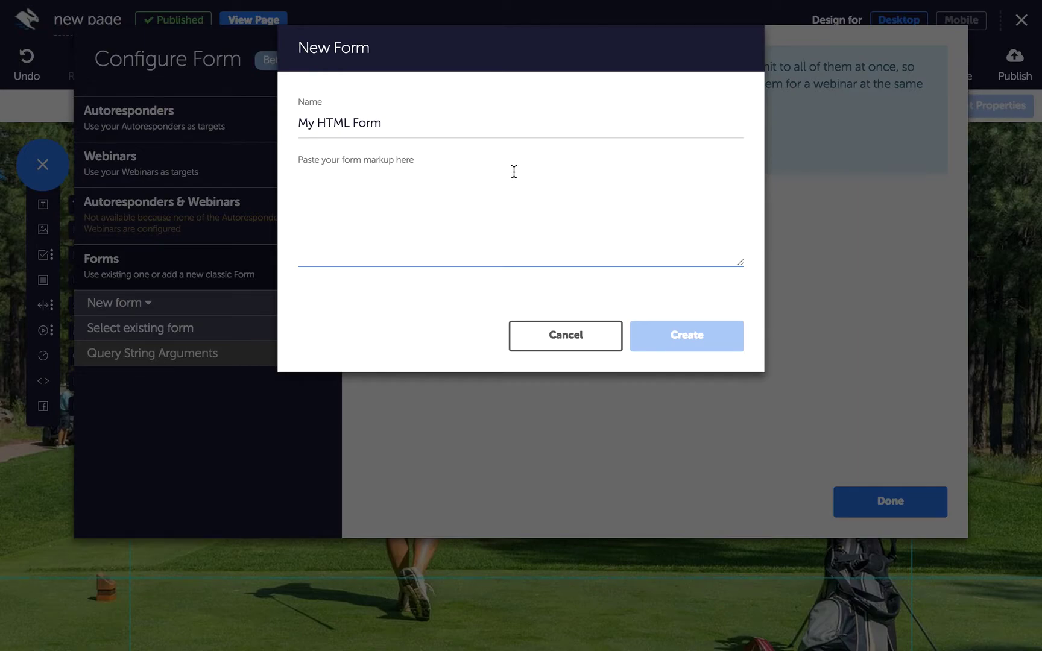
key(ctrl+v)
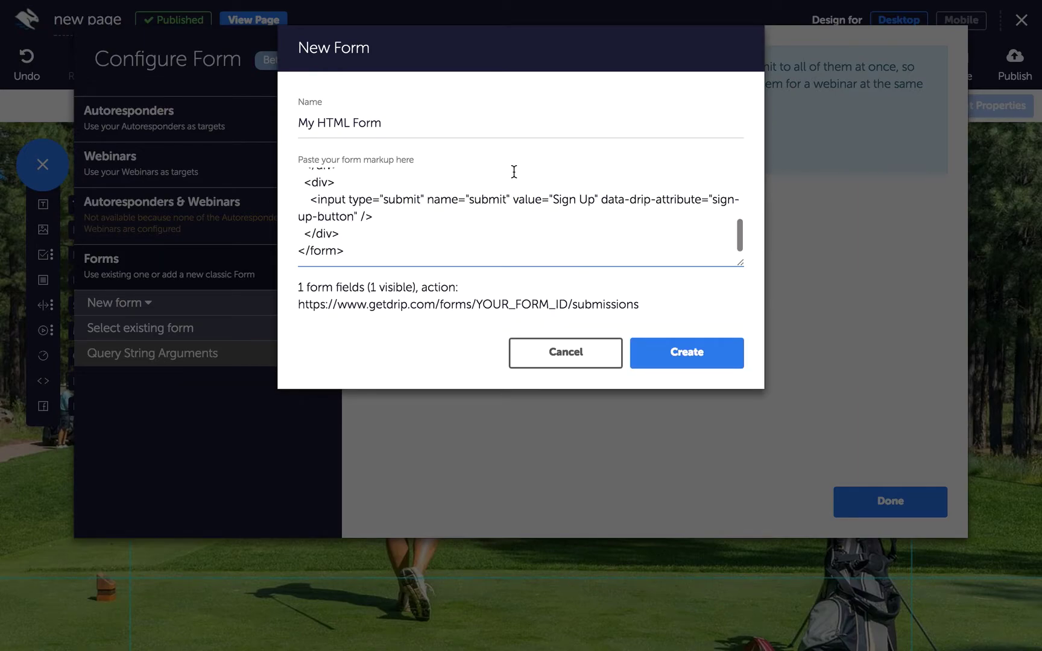
click(687, 353)
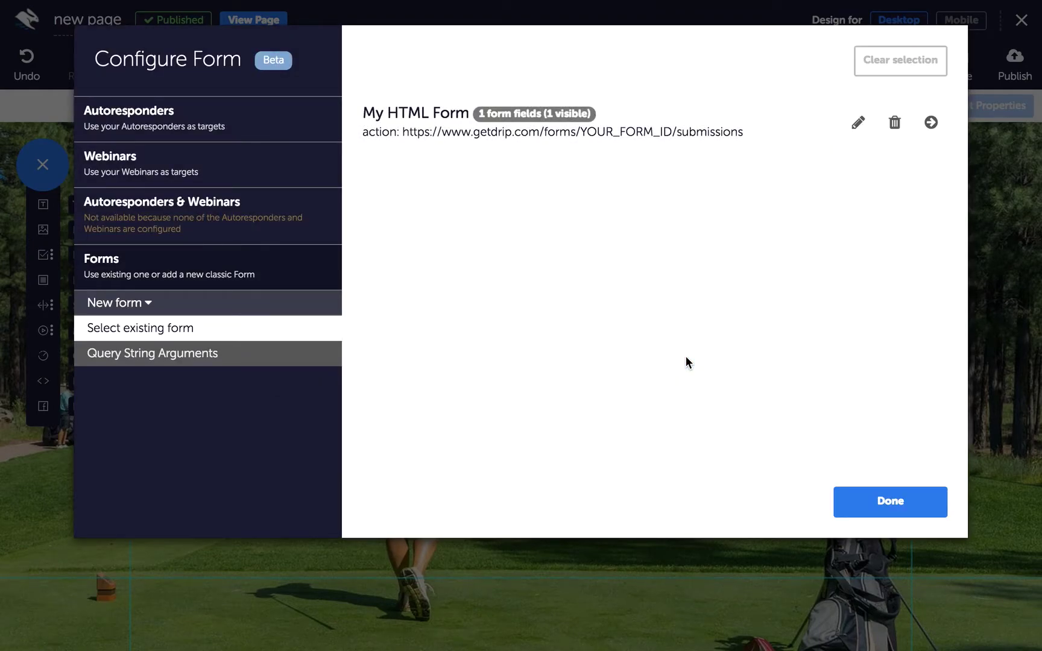
Attach the existing My HTML Form to the page and close the form configuration.
click(933, 128)
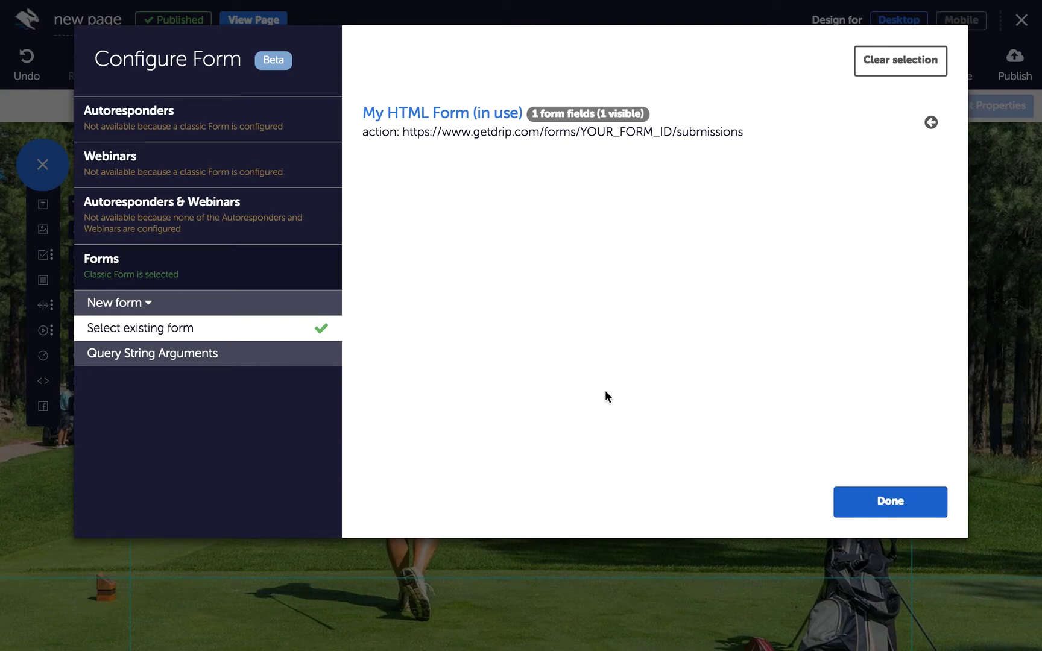
click(863, 492)
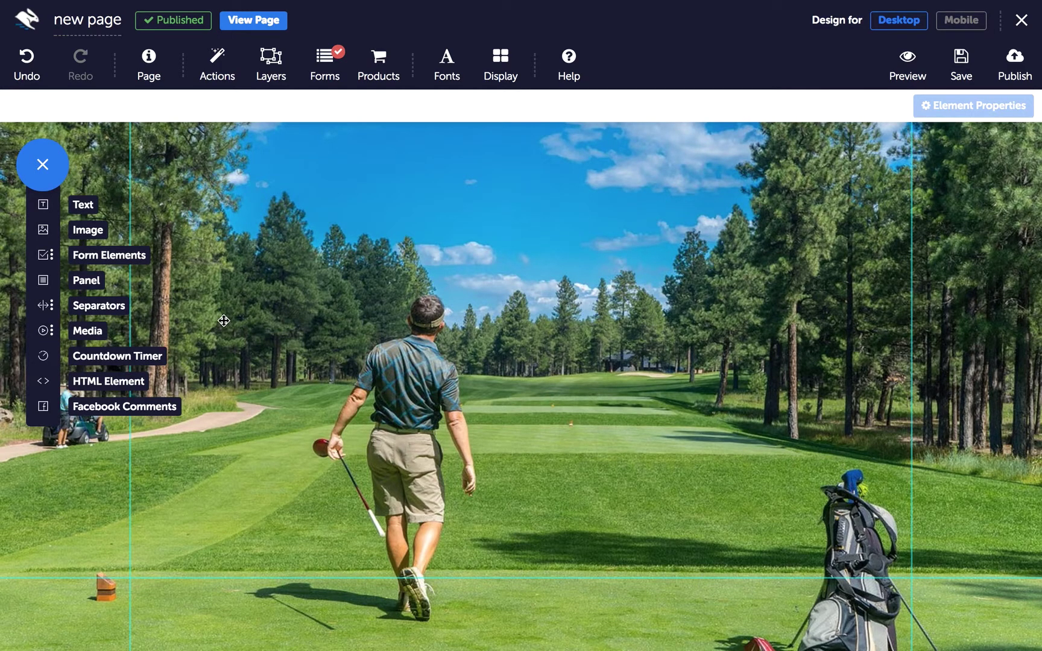
Drop a Text Input for email onto the golf hero image and show its property groups.
click(44, 259)
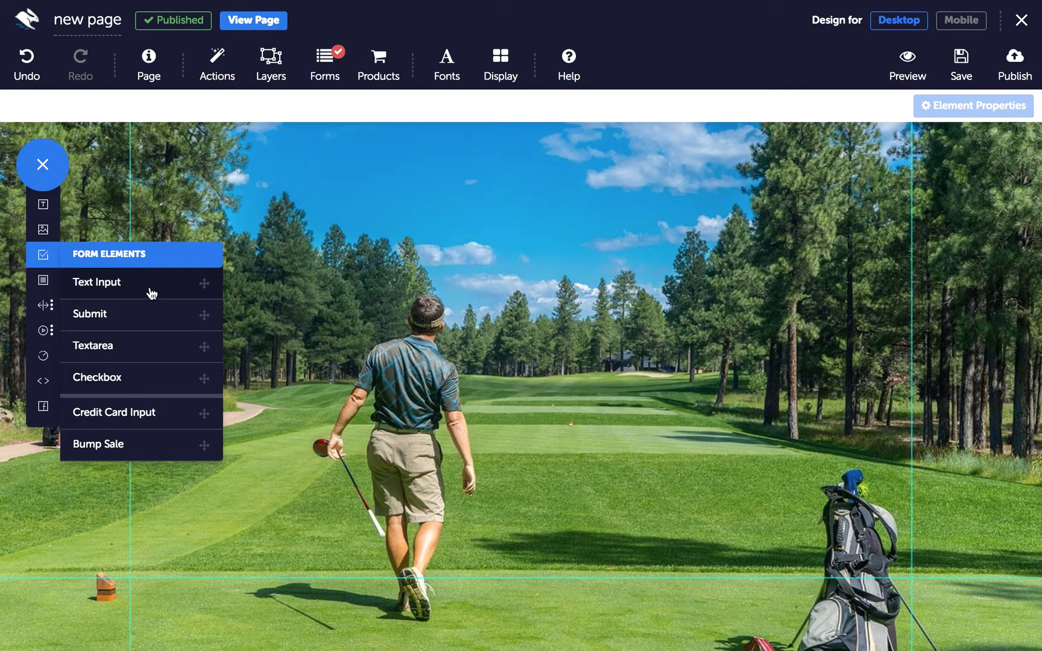
drag(151, 294, 556, 314)
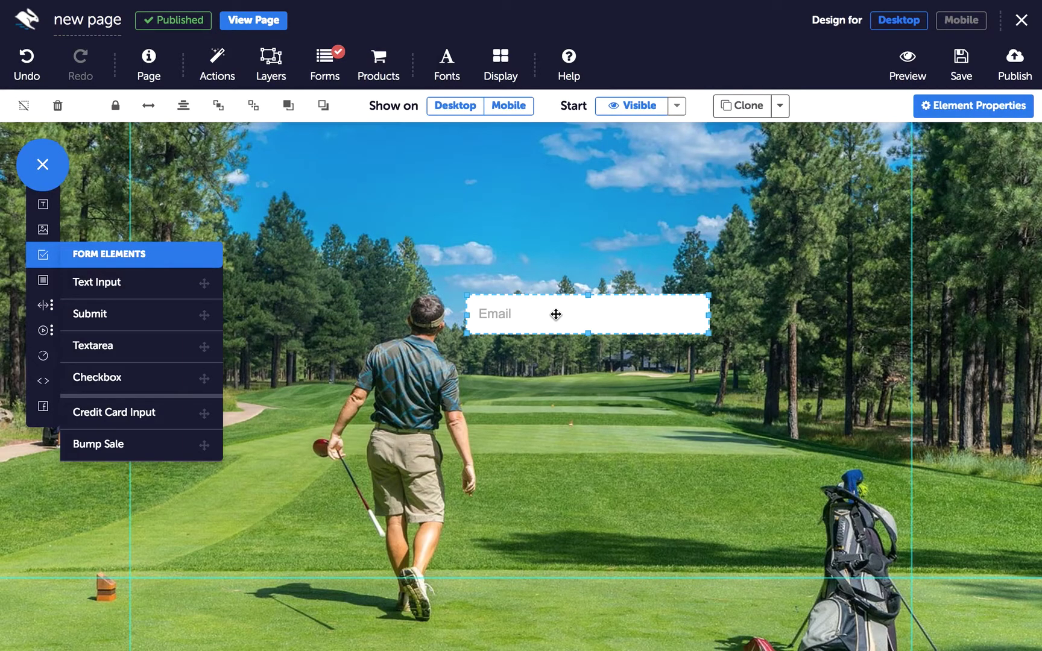
click(982, 107)
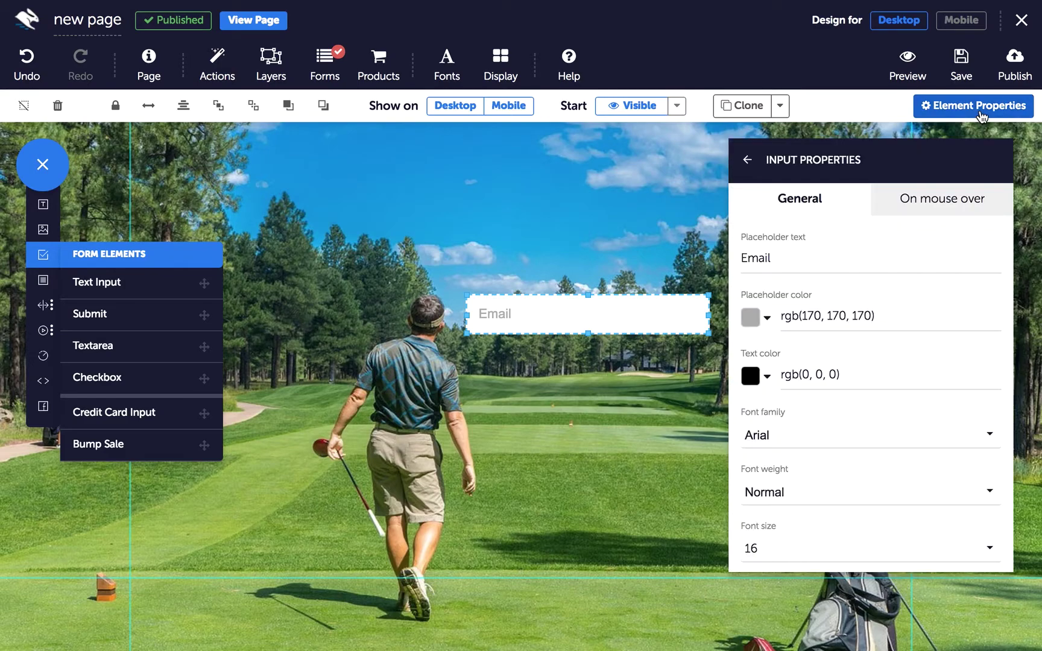
click(748, 164)
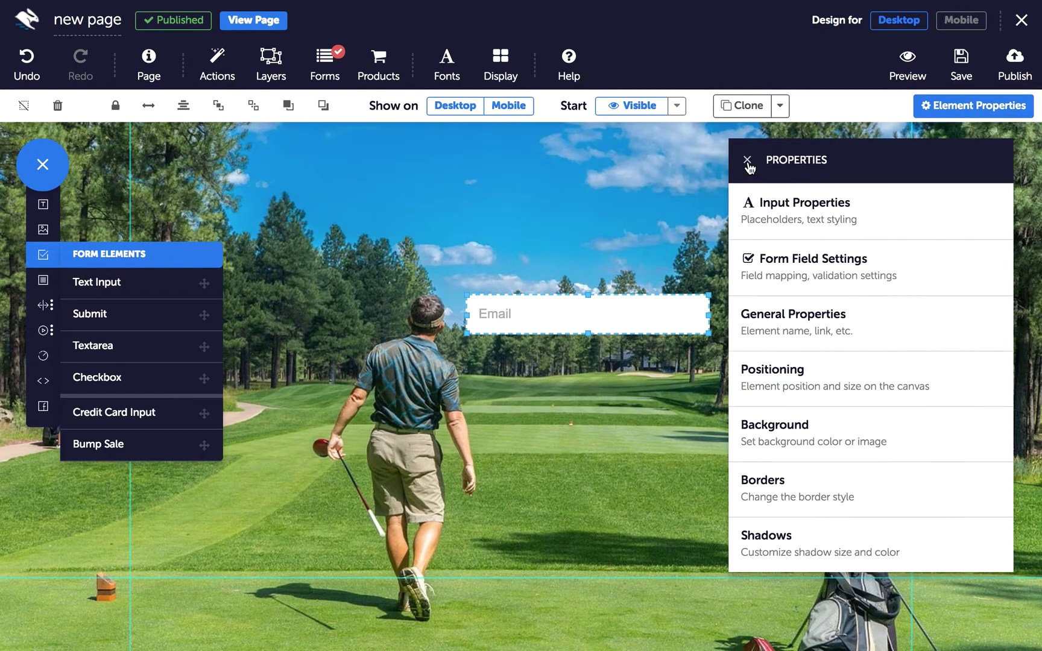
Map the Email input to fields[email], make it required with e-mail validation, and add a credit card input.
click(824, 266)
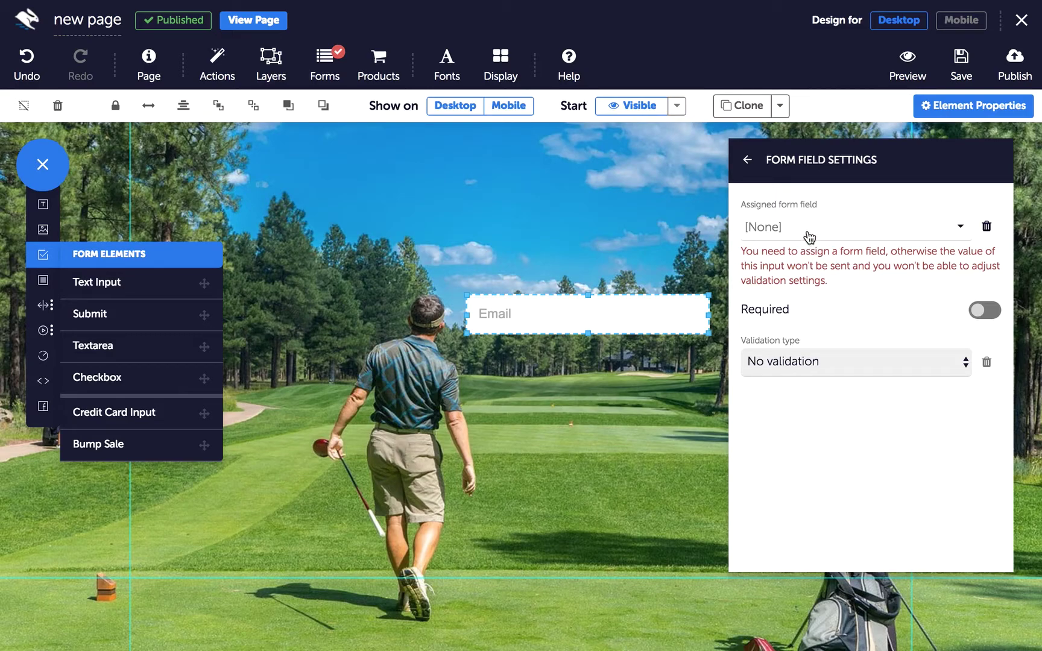
click(809, 233)
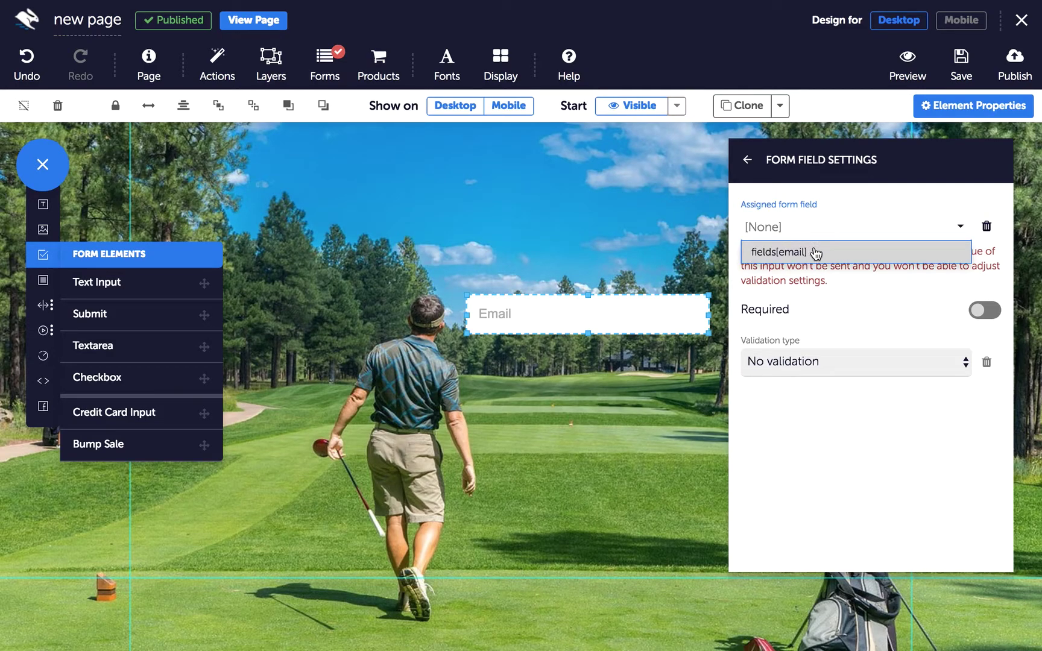
click(812, 249)
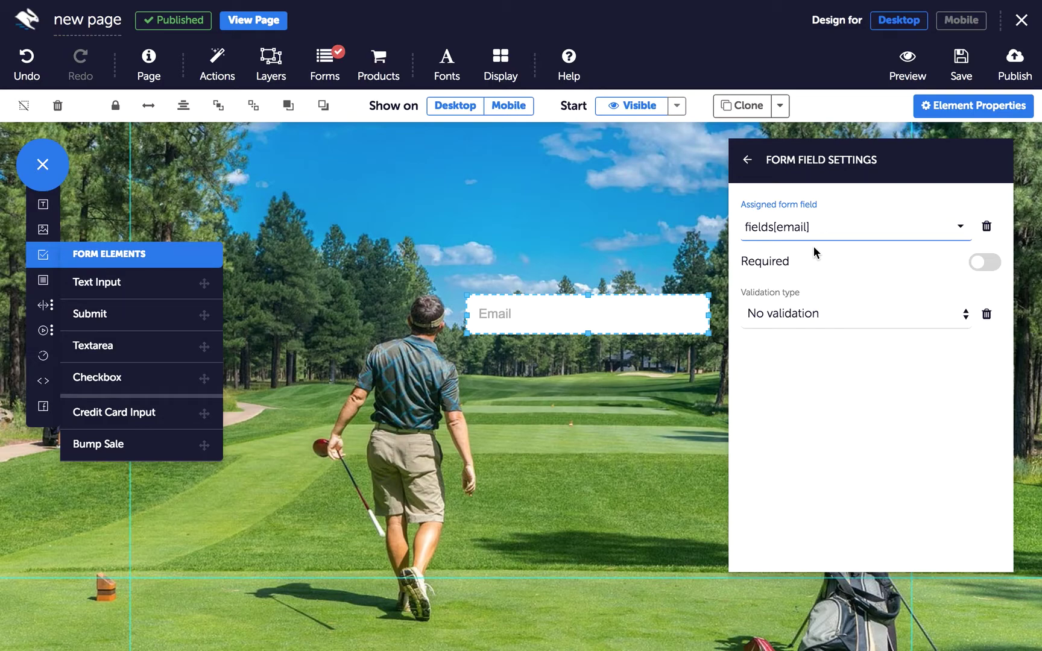
click(1002, 271)
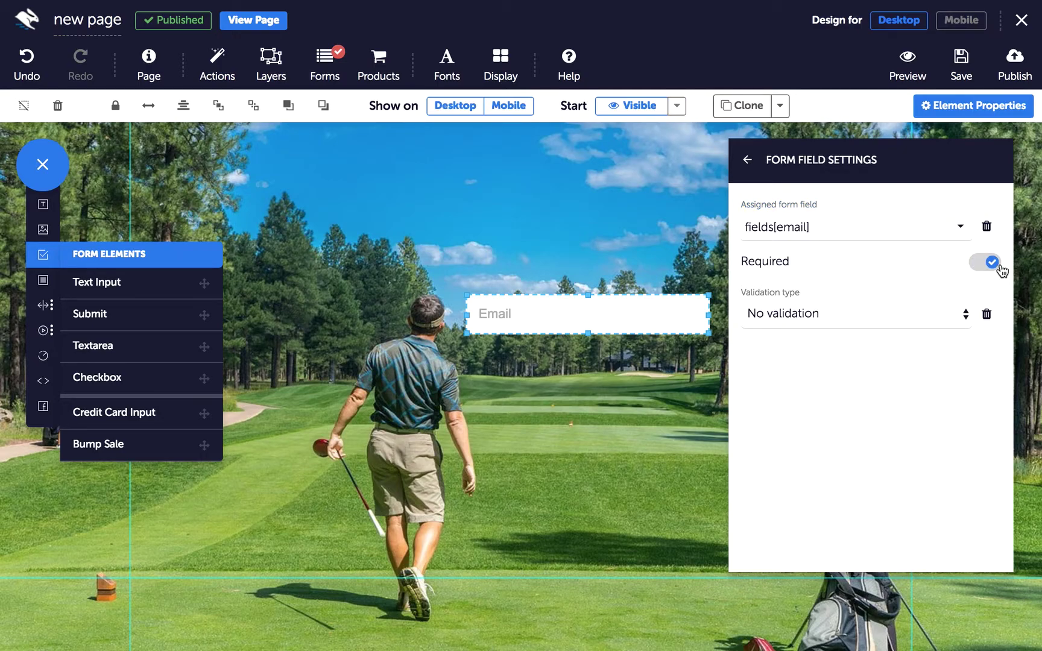
click(926, 312)
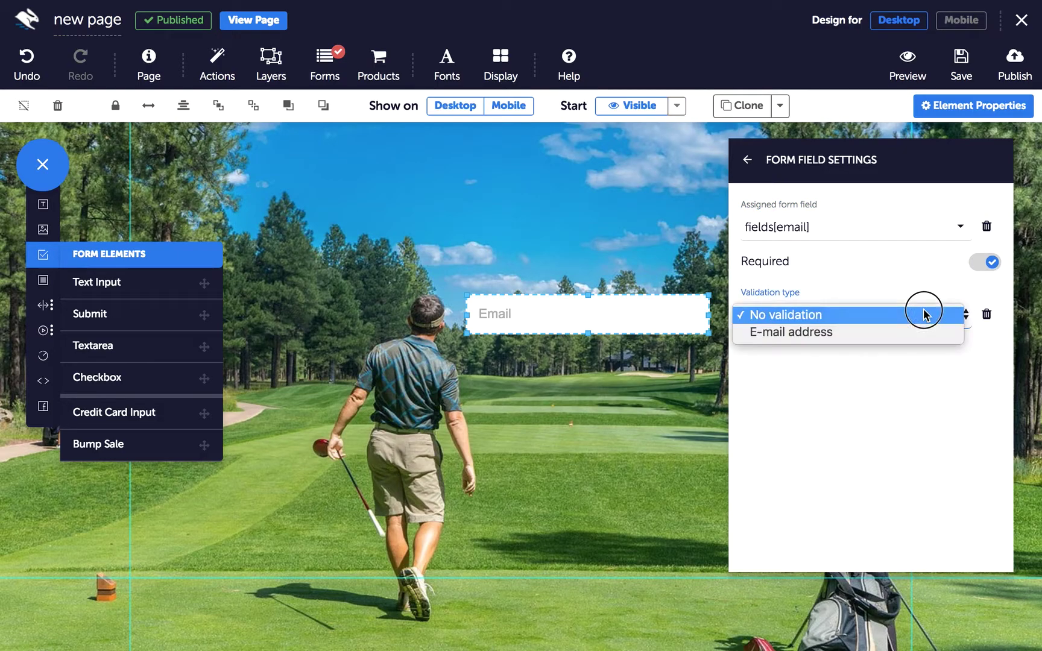
click(900, 334)
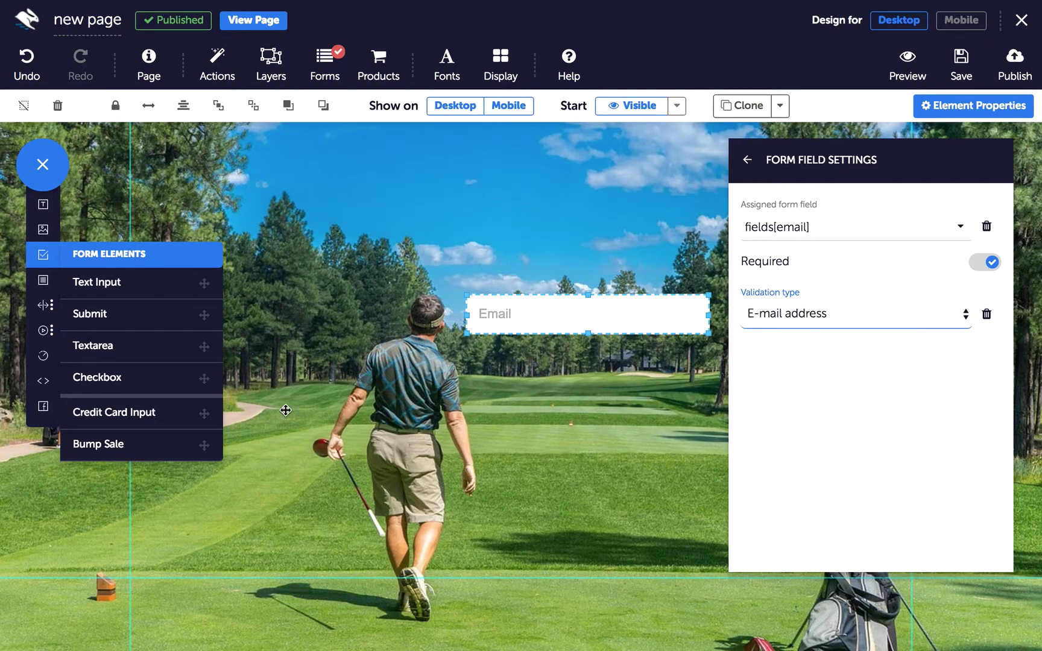
click(155, 422)
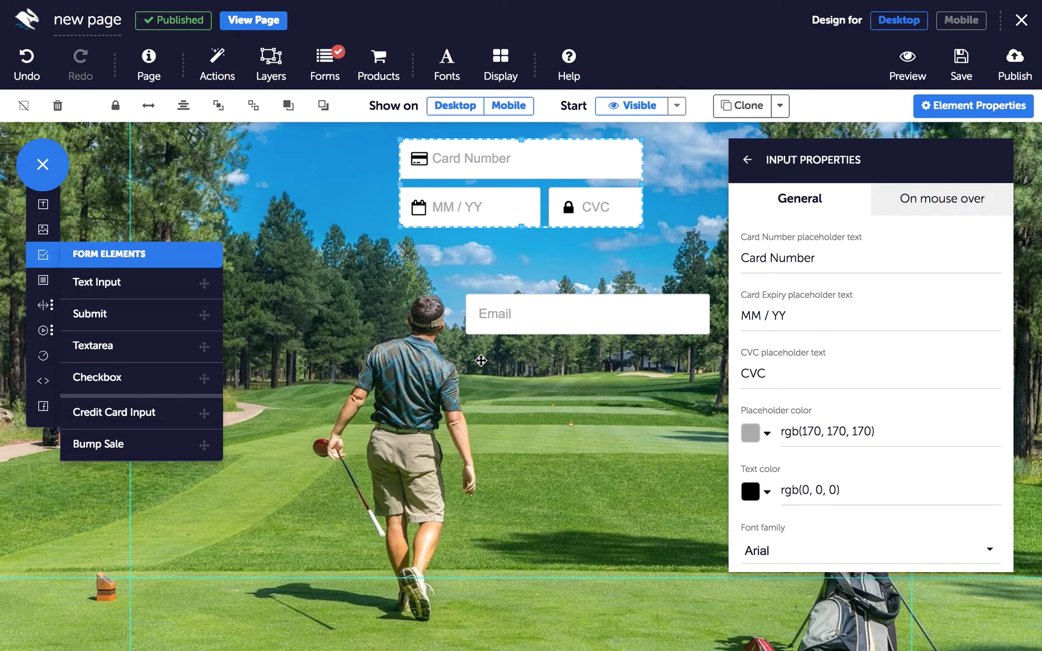
Move the card input left of centre and place a Submit button below the Email field.
drag(520, 212, 433, 226)
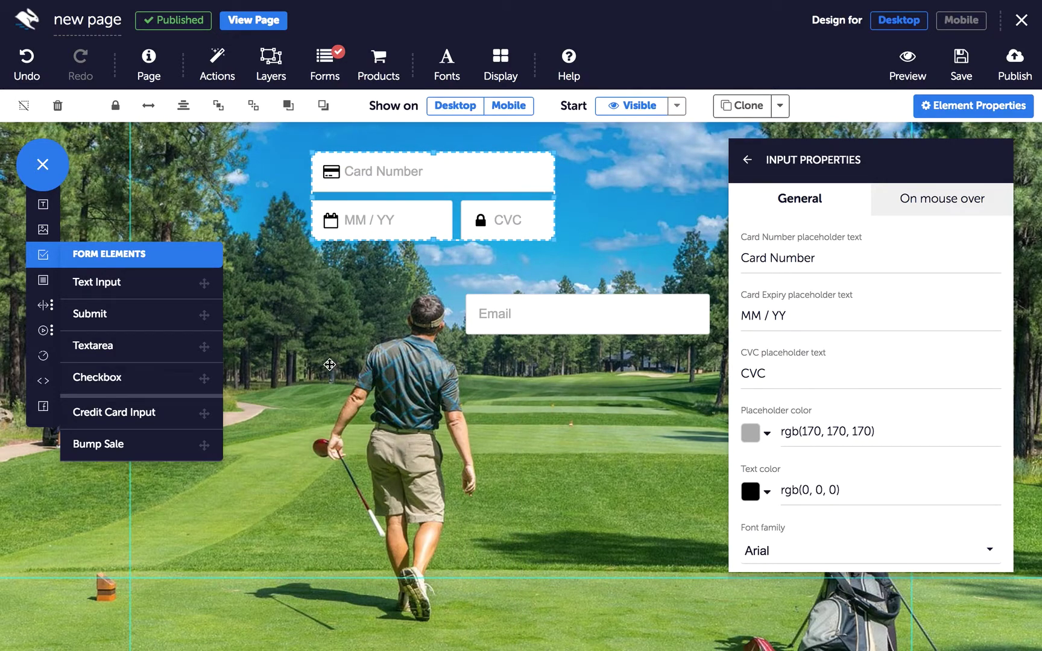
click(136, 326)
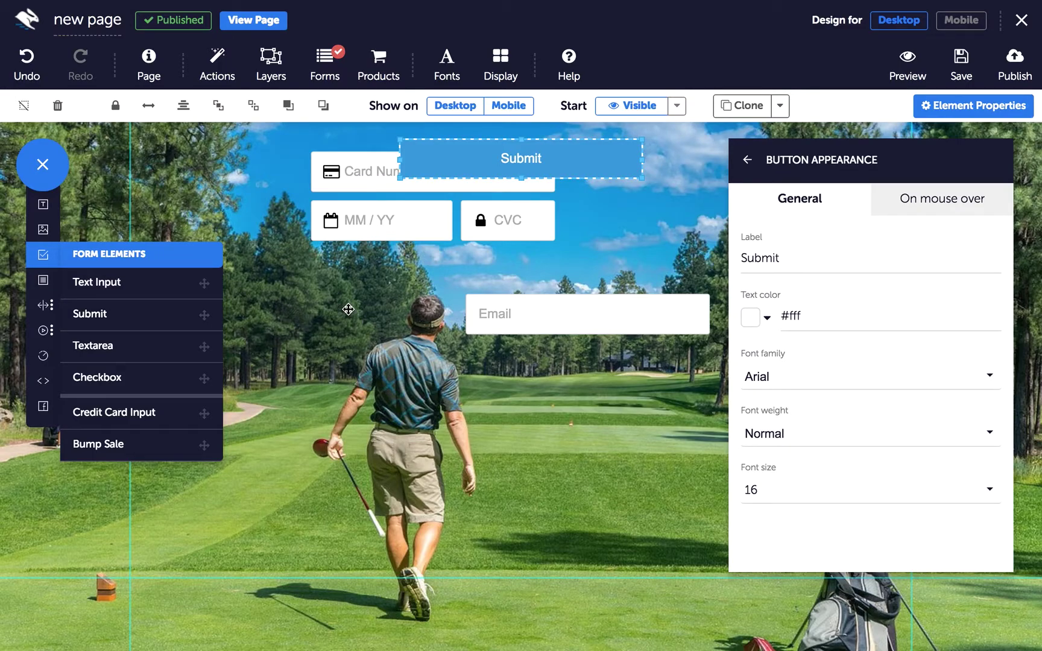
drag(509, 156, 433, 371)
Relabel the submit button 'BUY NOW' and start a new bump sale checkbox.
click(761, 258)
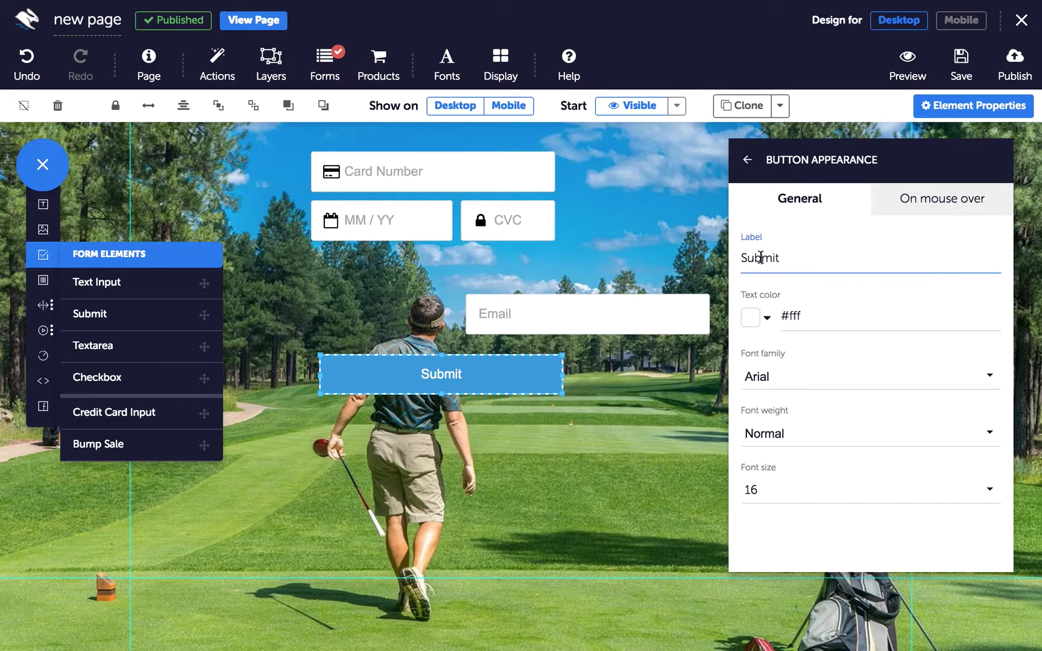
double_click(761, 258)
text(BUY NOW)
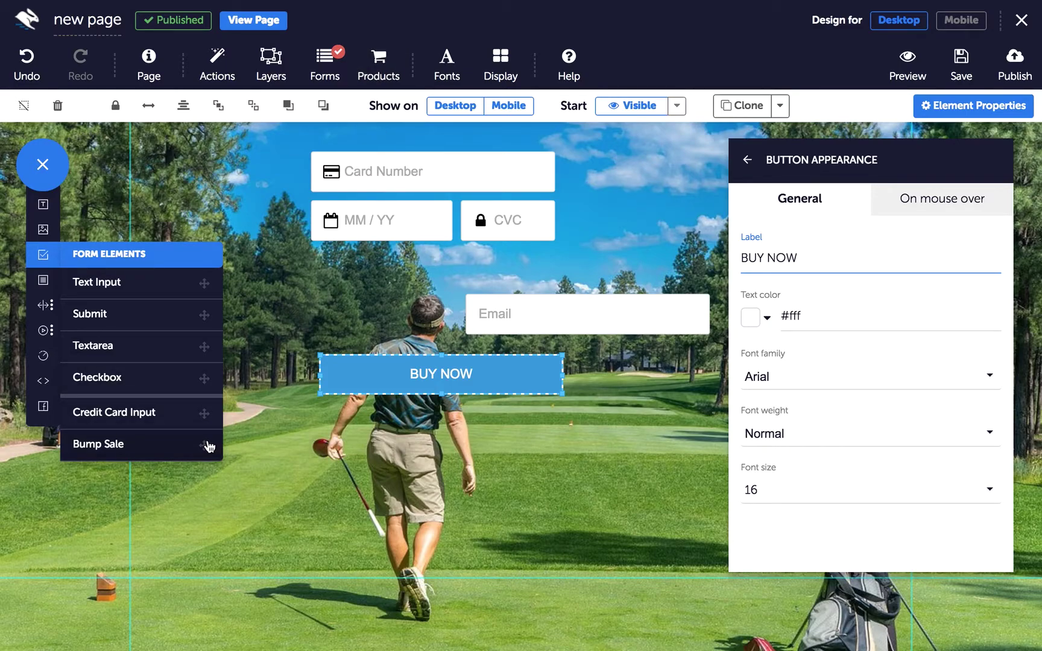
click(164, 450)
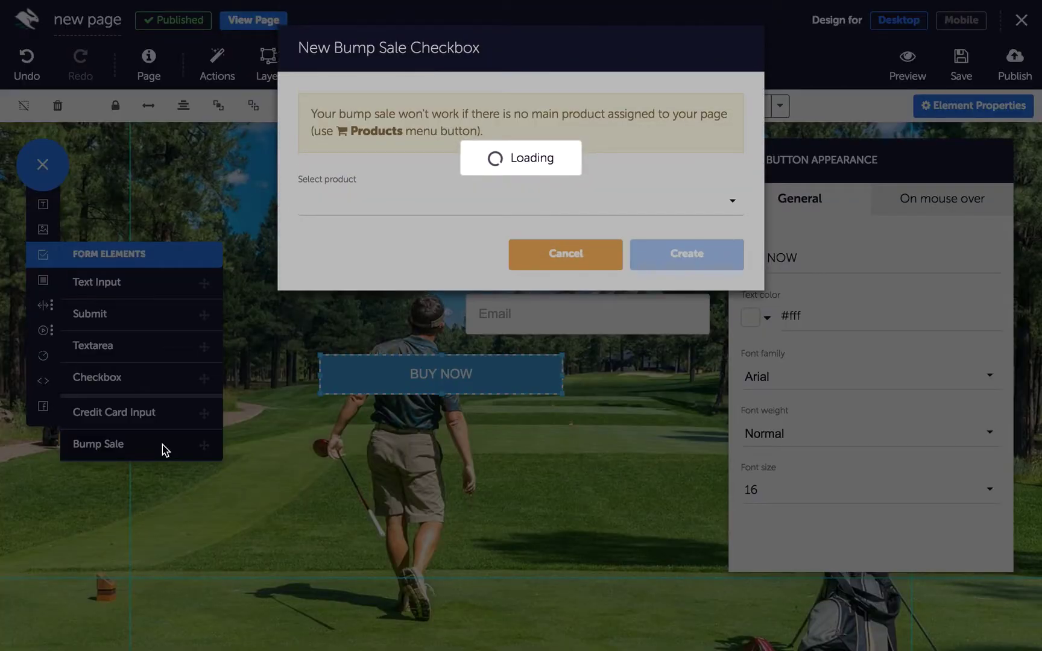